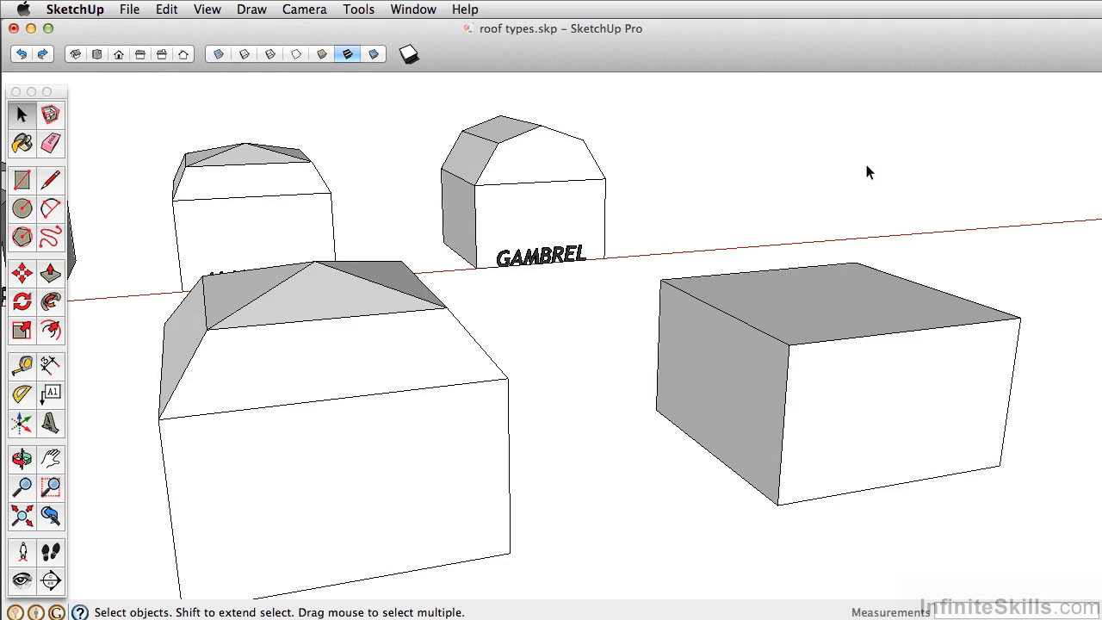
Step: Set the Polygon Arc tool to 4 sides and orbit to a front-on view of the plain box
{"action": "middle_click_drag", "start_coordinate": [714, 173], "coordinate": [588, 212]}
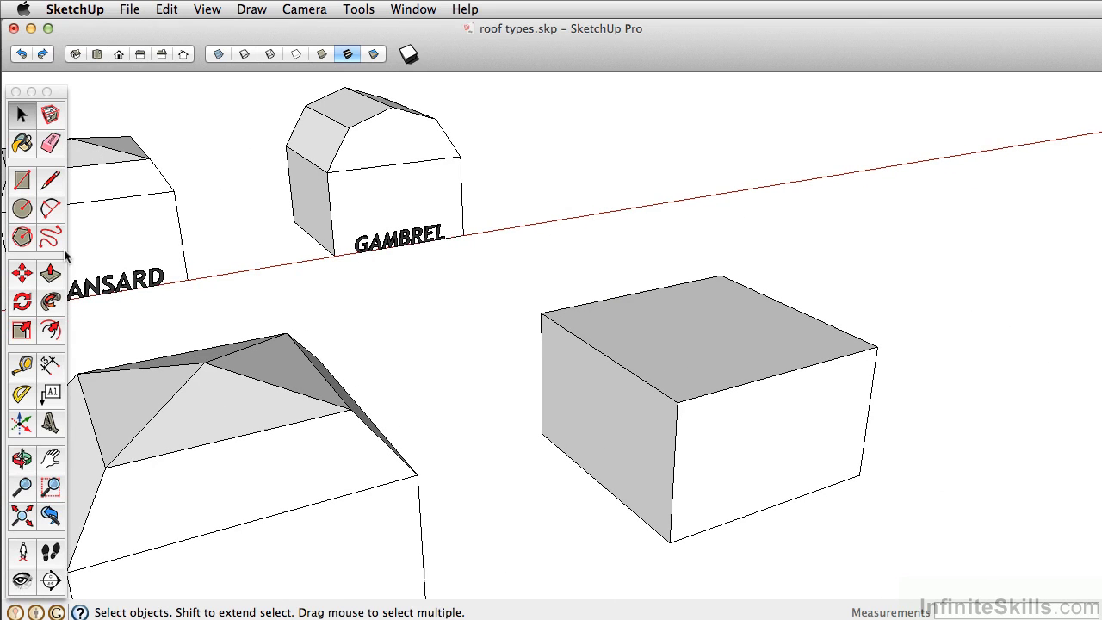
{"action": "left_click", "coordinate": [50, 208]}
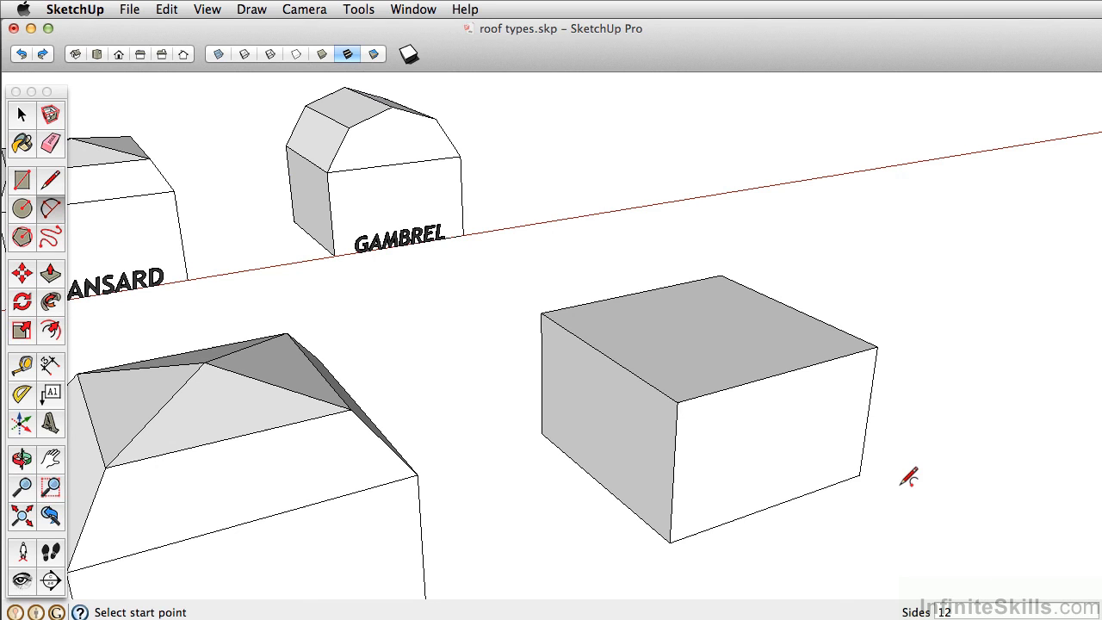
{"action": "type", "text": "4"}
{"action": "key", "text": "o"}
{"action": "left_click_drag", "start_coordinate": [1075, 315], "coordinate": [832, 226]}
Step: Draw a four-segment arc about 10' high between the box's front-top corners
{"action": "key", "text": "a"}
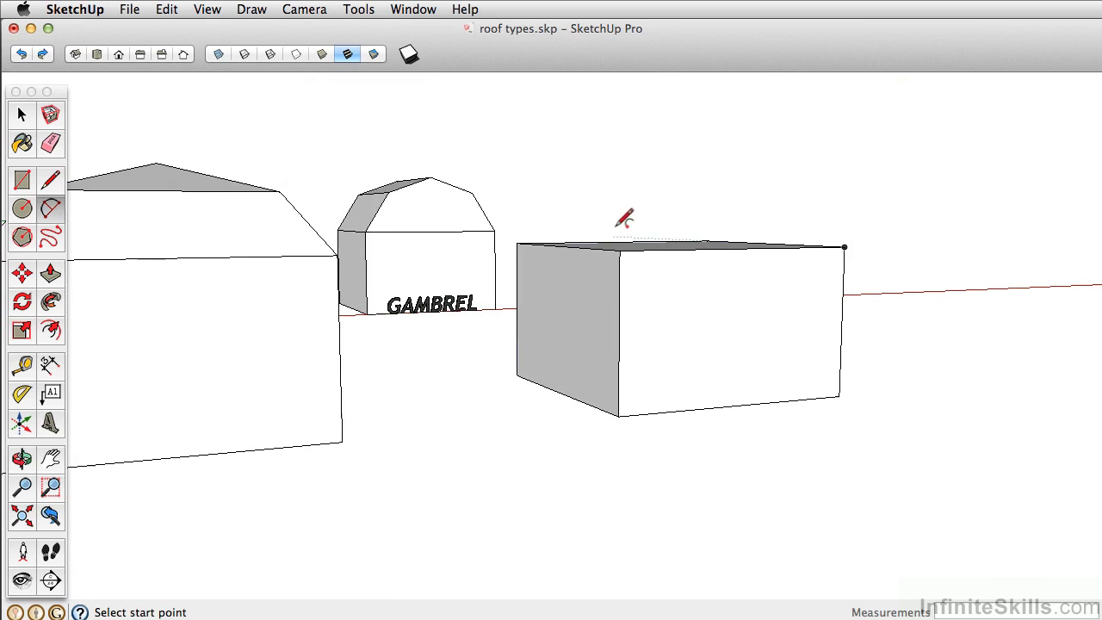
{"action": "left_click", "coordinate": [620, 249]}
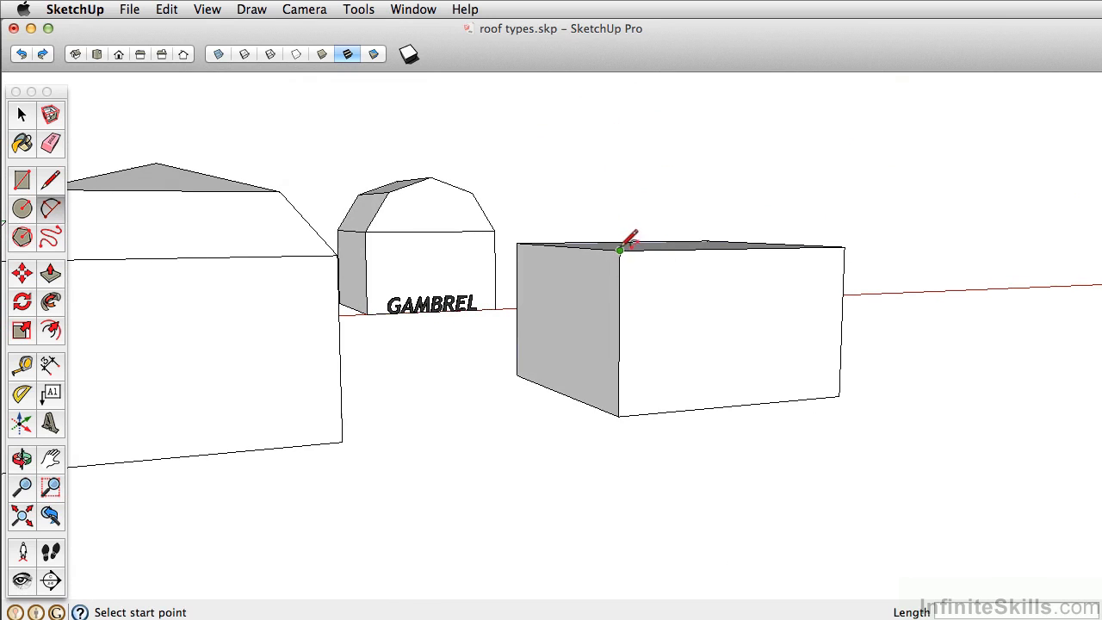
{"action": "left_click", "coordinate": [844, 247]}
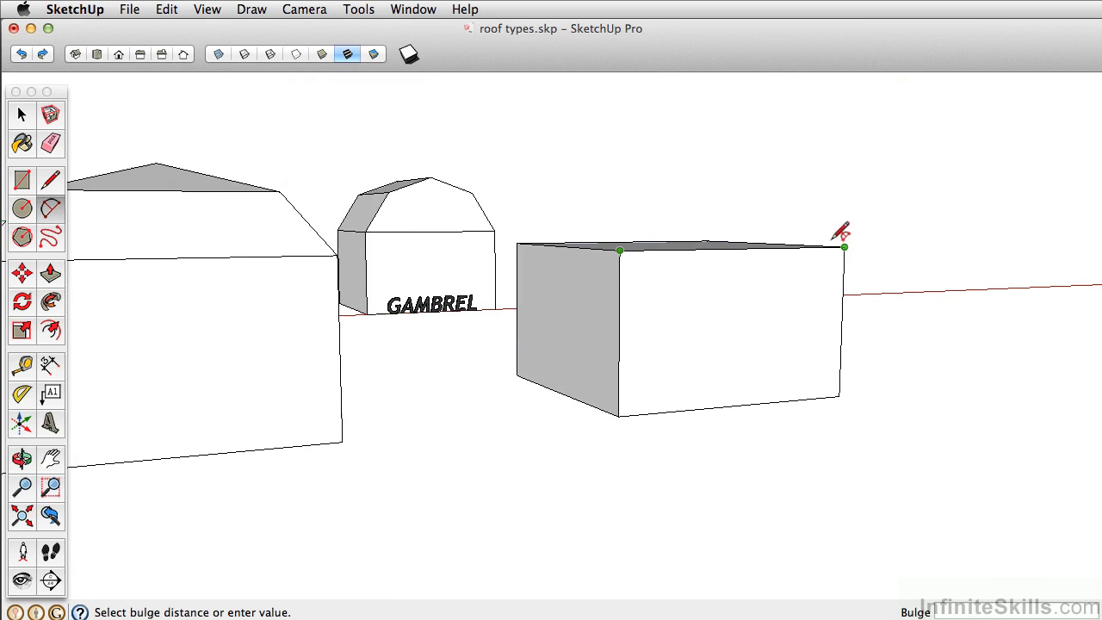
{"action": "left_click", "coordinate": [753, 105]}
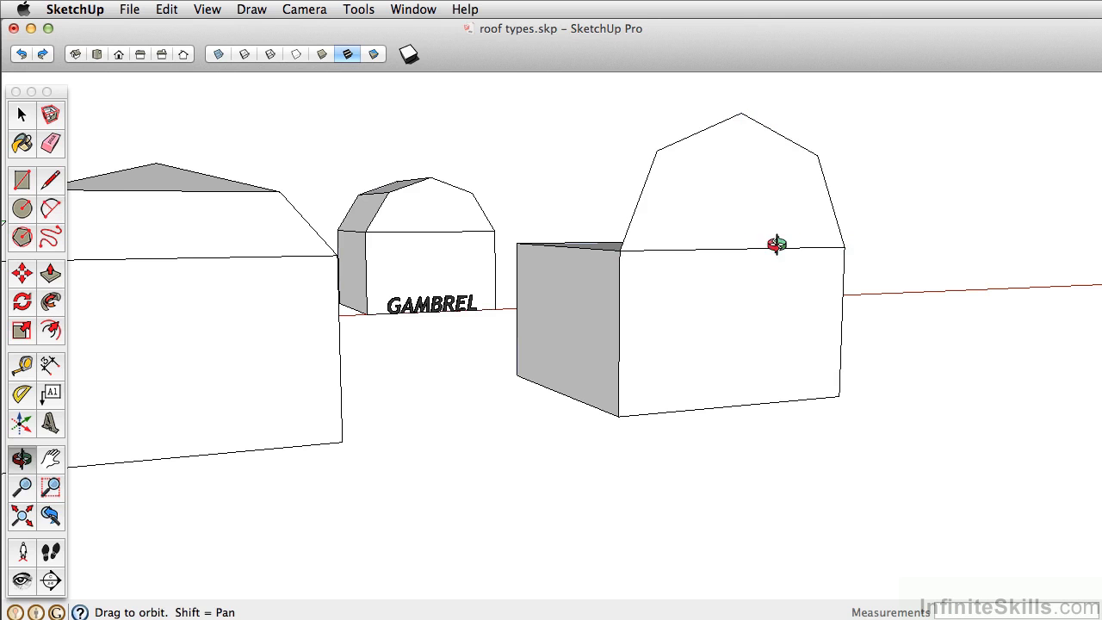
{"action": "mouse_move", "coordinate": [774, 246]}
{"action": "middle_mouse_down"}
{"action": "mouse_move", "coordinate": [626, 319]}
{"action": "mouse_move", "coordinate": [399, 339]}
{"action": "mouse_move", "coordinate": [419, 352]}
{"action": "mouse_move", "coordinate": [346, 344]}
{"action": "middle_mouse_up"}
{"action": "left_click", "coordinate": [50, 273]}
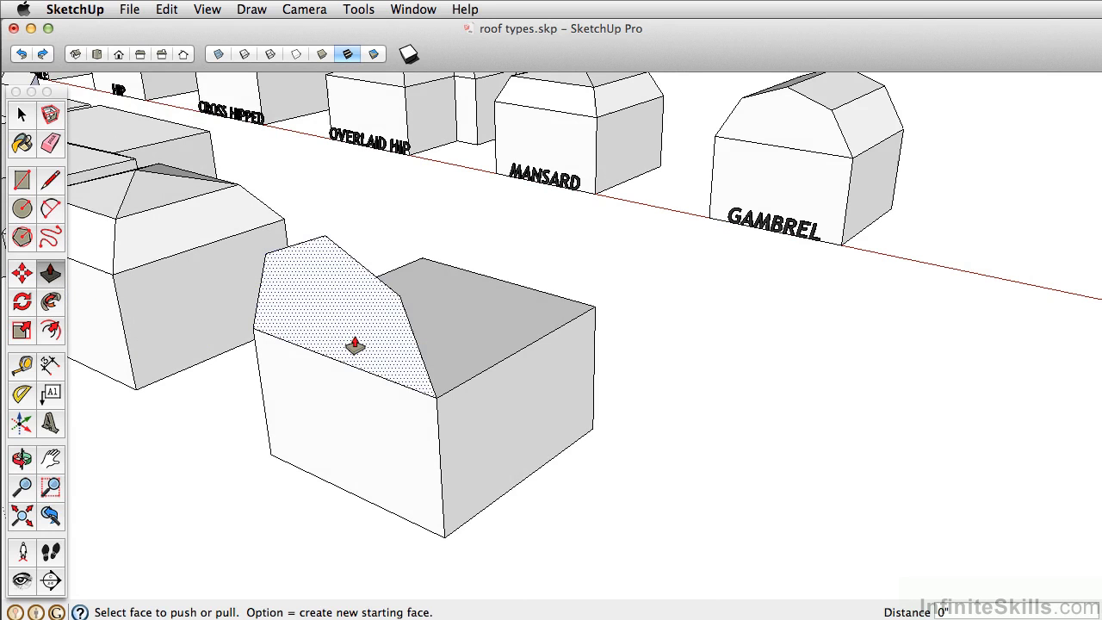
{"action": "left_click_drag", "start_coordinate": [355, 346], "coordinate": [595, 323]}
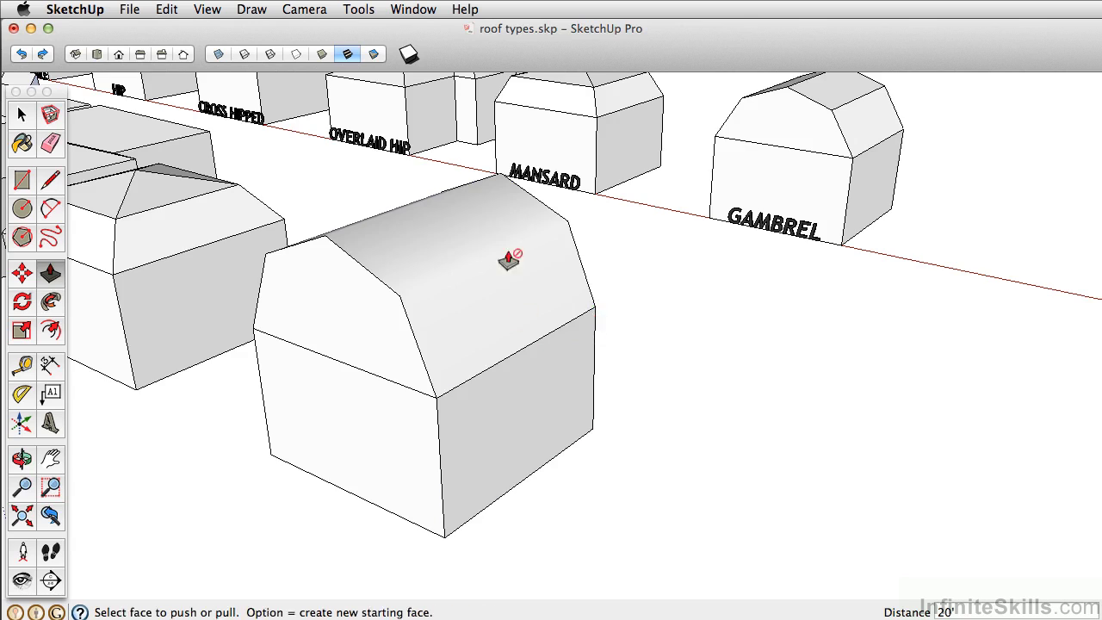
{"action": "middle_click_drag", "start_coordinate": [509, 259], "coordinate": [465, 276]}
{"action": "left_click", "coordinate": [20, 55]}
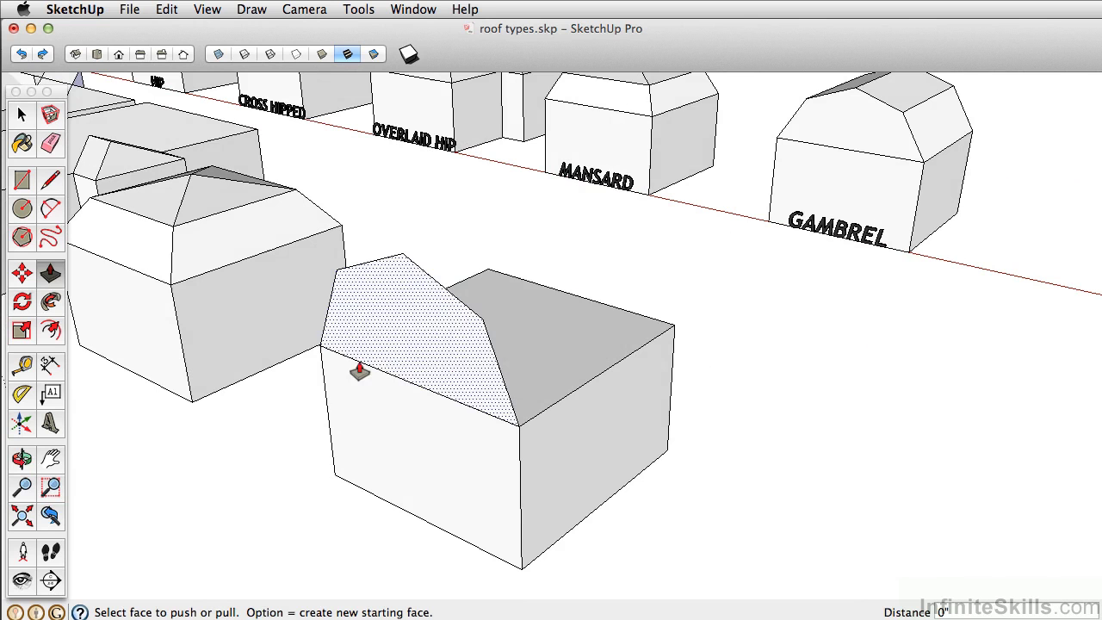
Step: Select the gambrel roof arc and apply Explode Curve to it
{"action": "left_click", "coordinate": [23, 114]}
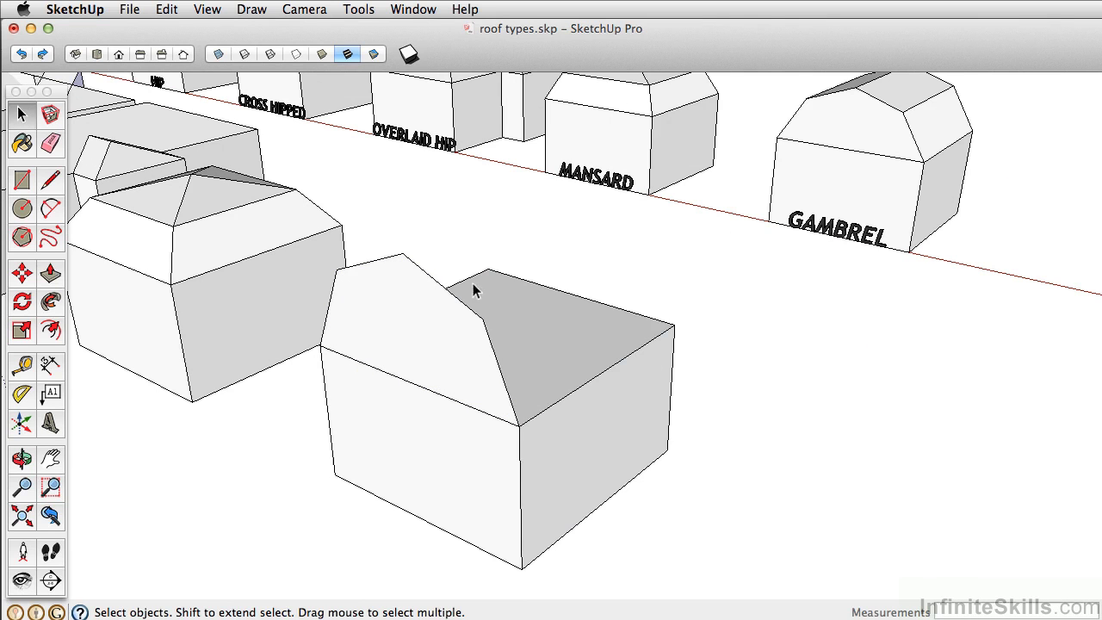
{"action": "left_click", "coordinate": [430, 277]}
{"action": "middle_click_drag", "start_coordinate": [417, 307], "coordinate": [468, 376]}
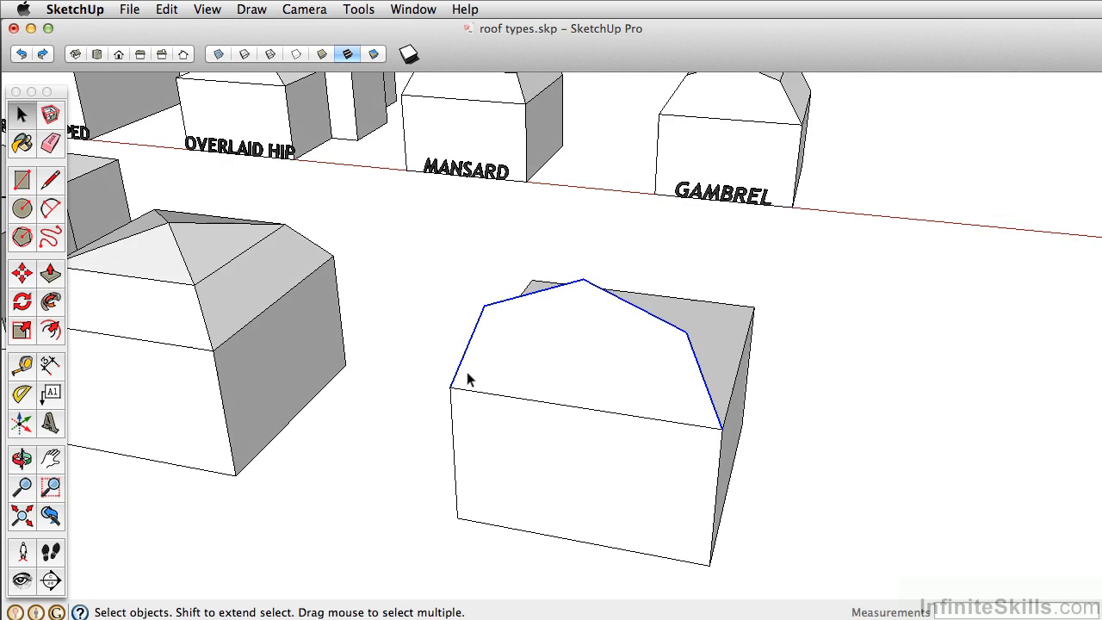
{"action": "right_click", "coordinate": [637, 312]}
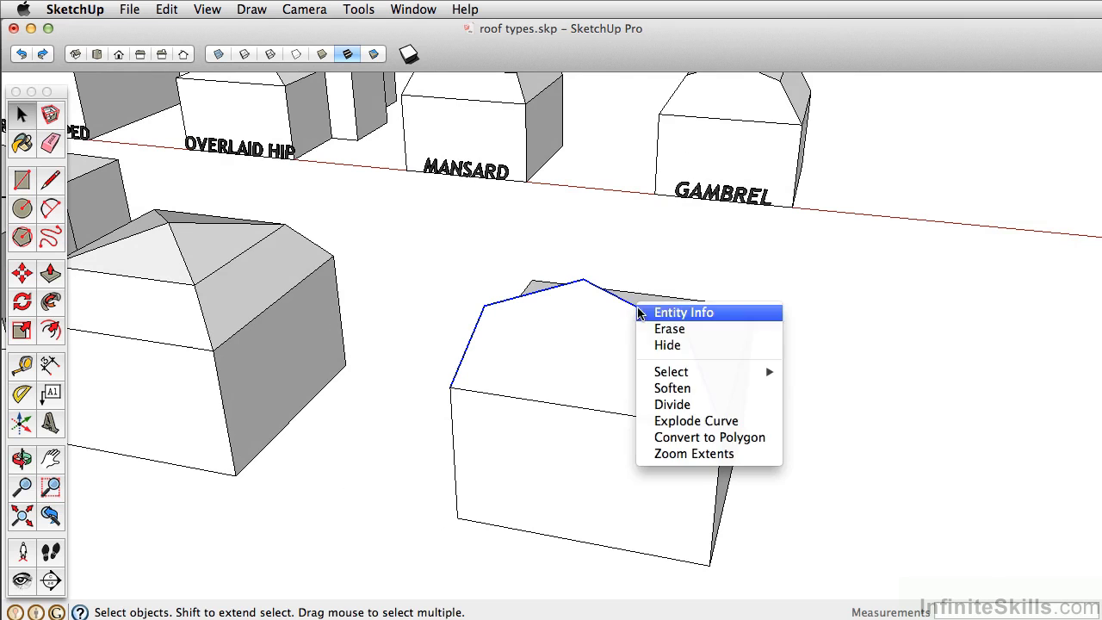
{"action": "left_click", "coordinate": [689, 421]}
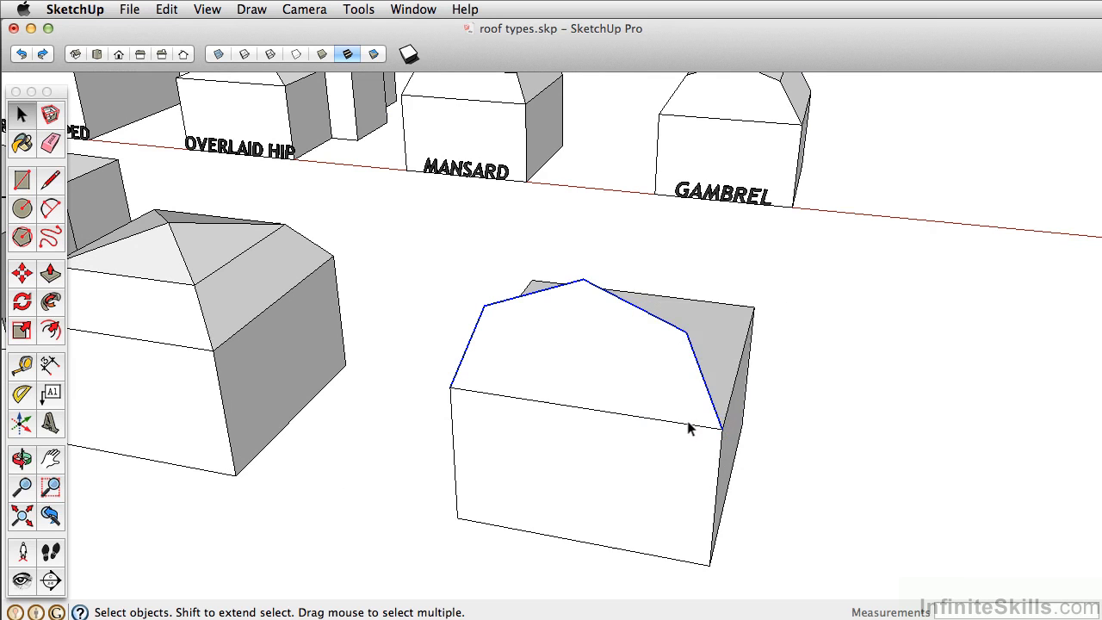
Step: Confirm individual roof segments now select as separate edges
{"action": "left_click", "coordinate": [700, 373]}
{"action": "left_click", "coordinate": [587, 290]}
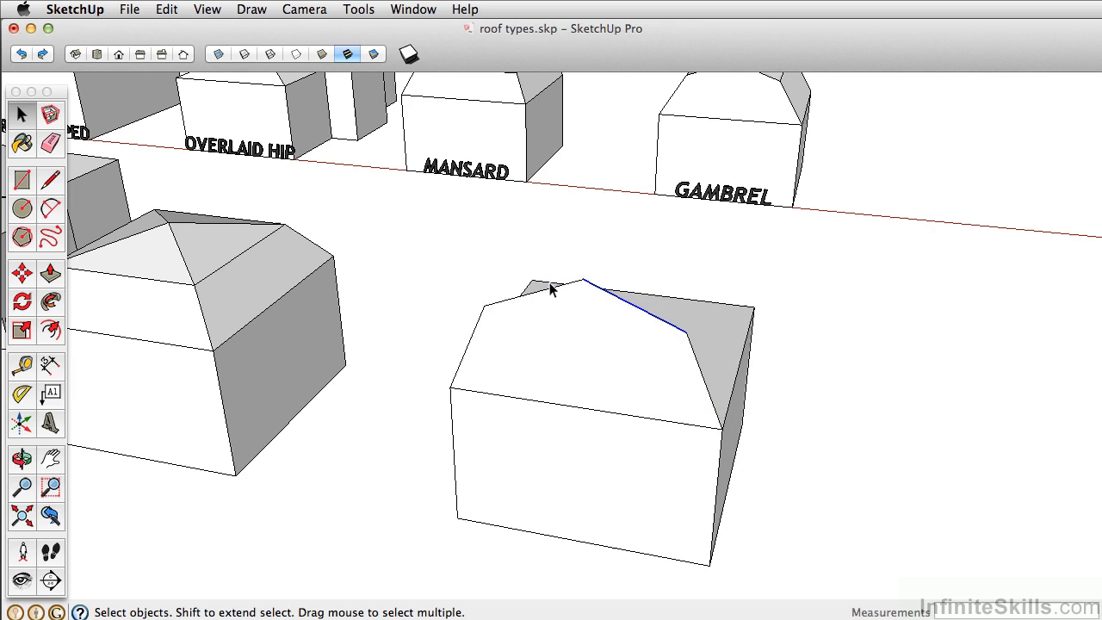
{"action": "left_click", "coordinate": [476, 331]}
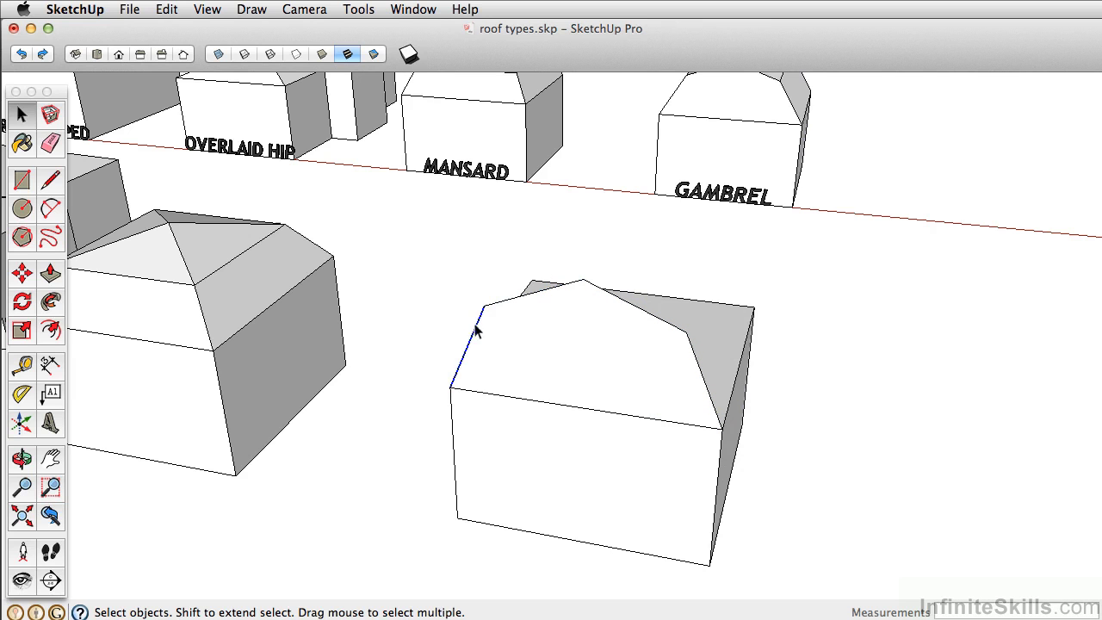
Step: Push/Pull the gambrel end face back 20'
{"action": "left_click", "coordinate": [50, 274]}
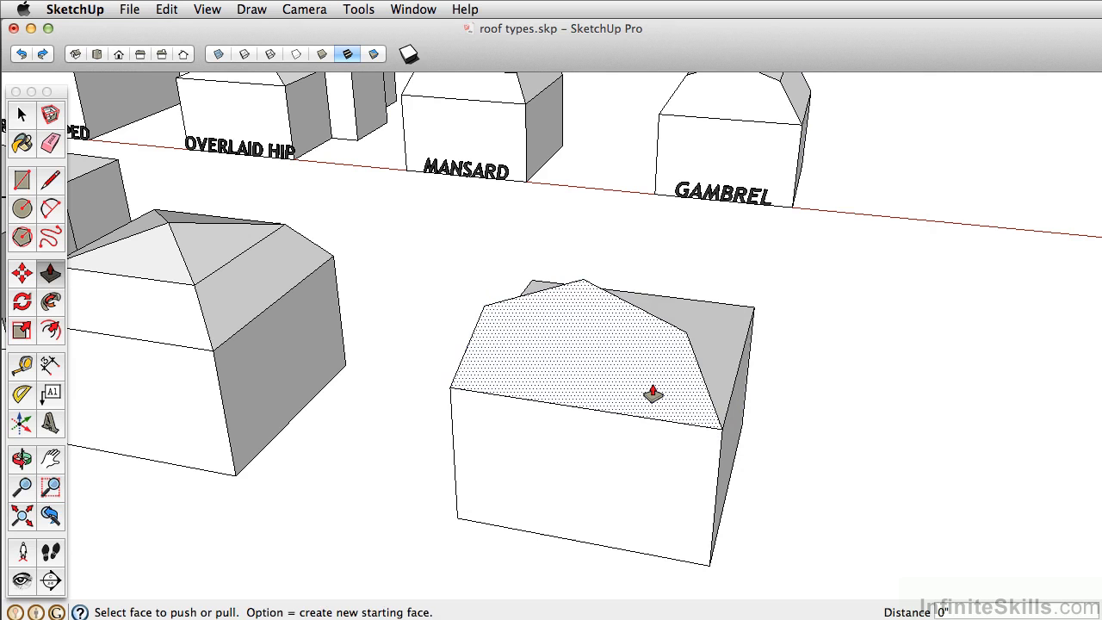
{"action": "left_click_drag", "start_coordinate": [653, 396], "coordinate": [738, 315]}
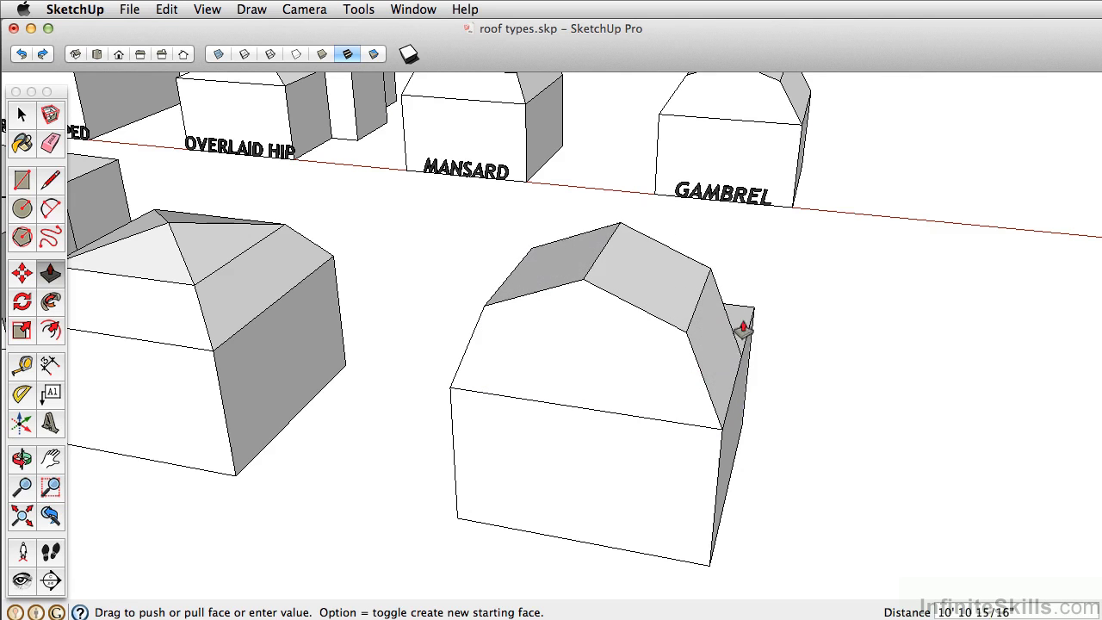
{"action": "type", "text": "20'"}
{"action": "key", "text": "Return"}
Step: Undo the accidental side-face pull and pull the roof profile toward the box's far end
{"action": "middle_click_drag", "start_coordinate": [752, 315], "coordinate": [489, 378]}
{"action": "left_click_drag", "start_coordinate": [489, 377], "coordinate": [637, 373]}
{"action": "key", "text": "super+z"}
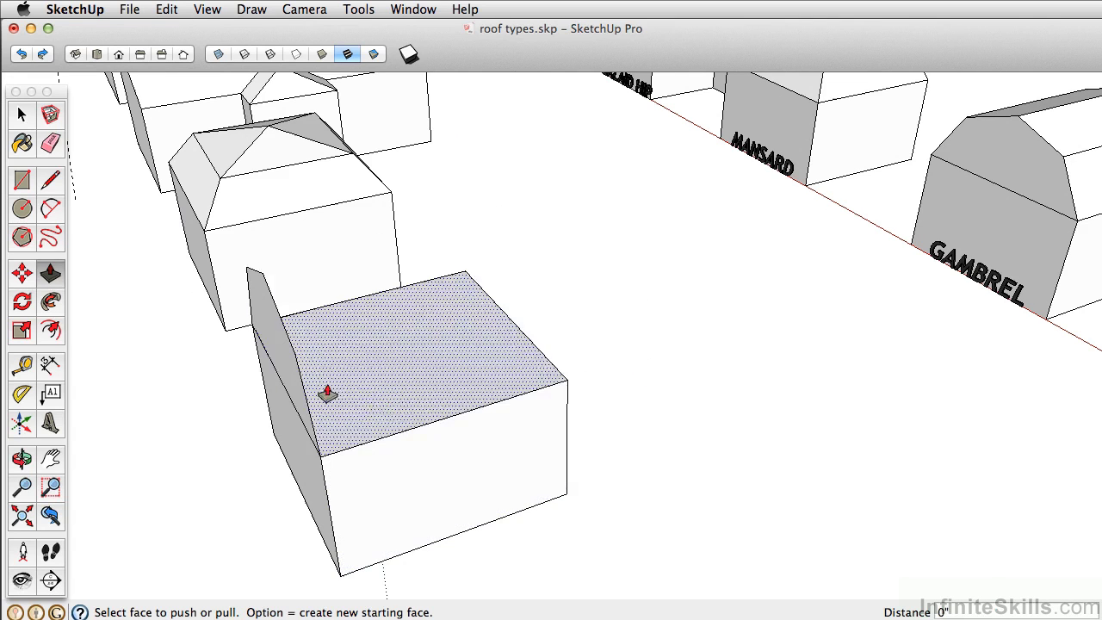
{"action": "left_click_drag", "start_coordinate": [278, 370], "coordinate": [568, 450]}
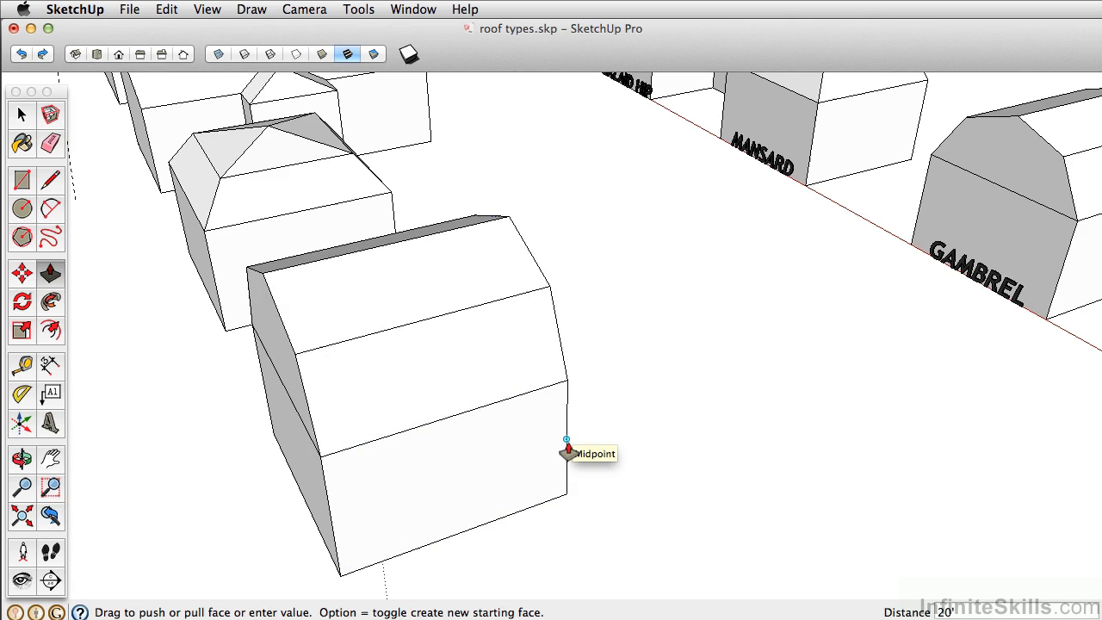
Step: Extend the roof to the box's back edge and erase the seam edge on the side face
{"action": "left_click_drag", "start_coordinate": [568, 450], "coordinate": [568, 393]}
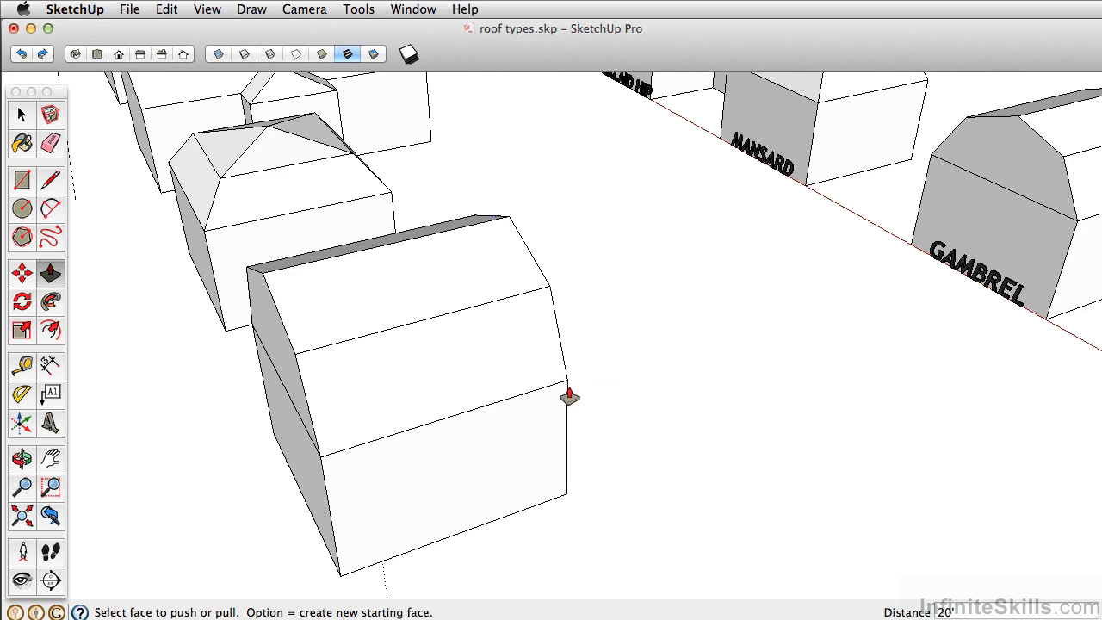
{"action": "left_click", "coordinate": [50, 144]}
{"action": "middle_click_drag", "start_coordinate": [275, 345], "coordinate": [388, 332]}
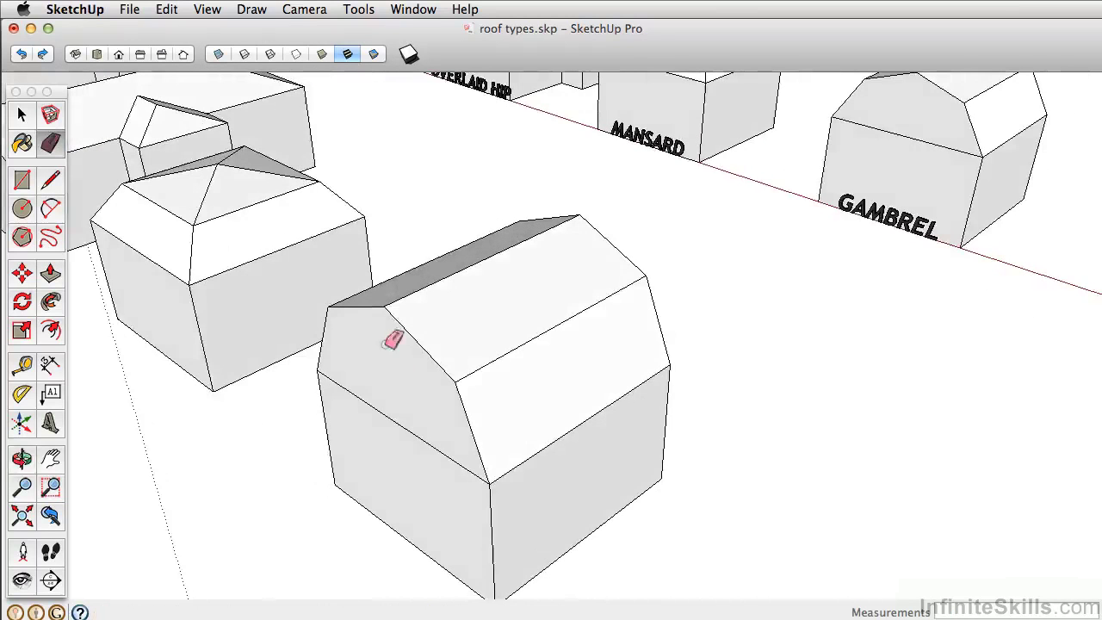
{"action": "mouse_move", "coordinate": [393, 413]}
{"action": "middle_mouse_down"}
{"action": "mouse_move", "coordinate": [533, 374]}
{"action": "mouse_move", "coordinate": [193, 385]}
{"action": "mouse_move", "coordinate": [177, 372]}
{"action": "middle_mouse_up"}
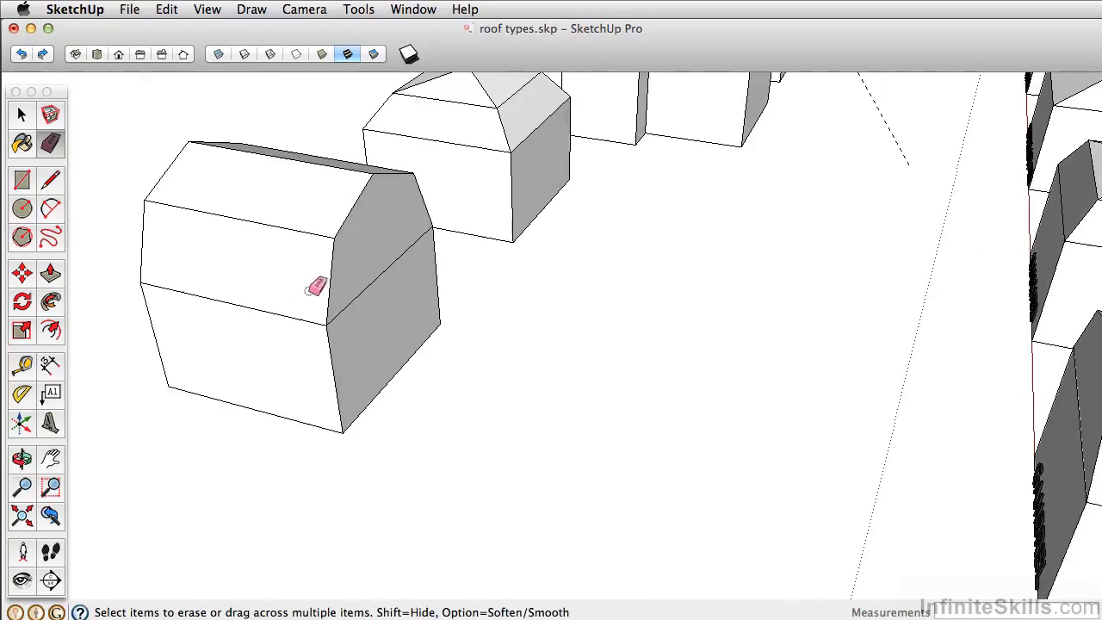
{"action": "left_click", "coordinate": [363, 291]}
Step: Erase the eave seam edges on the front gable wall
{"action": "mouse_move", "coordinate": [204, 320]}
{"action": "middle_mouse_down"}
{"action": "mouse_move", "coordinate": [401, 356]}
{"action": "mouse_move", "coordinate": [701, 344]}
{"action": "mouse_move", "coordinate": [733, 310]}
{"action": "mouse_move", "coordinate": [689, 312]}
{"action": "middle_mouse_up"}
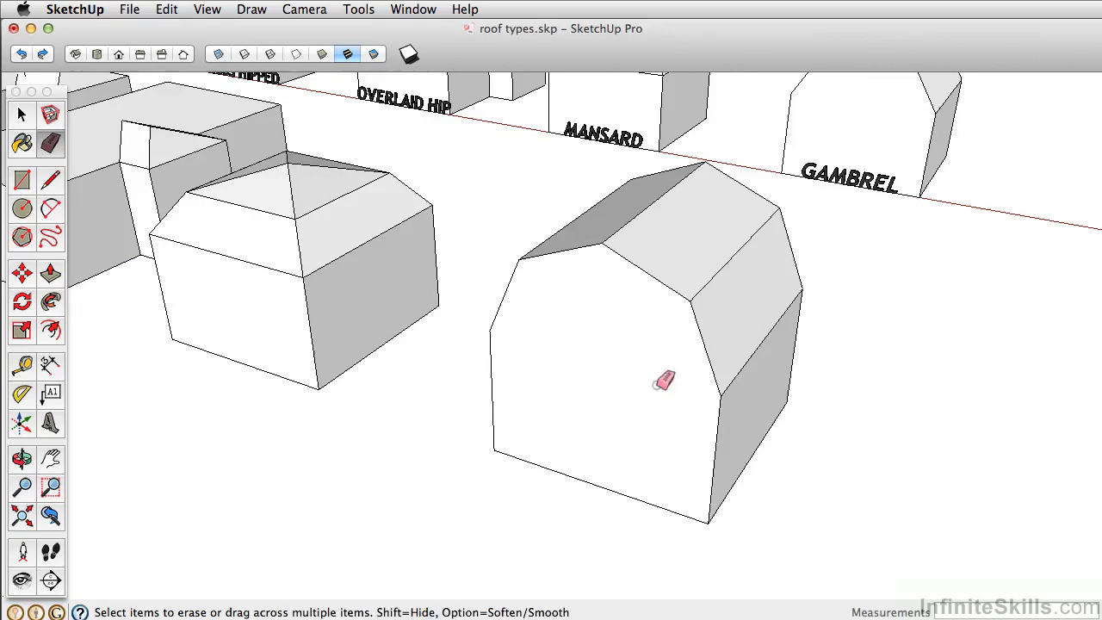
{"action": "middle_click_drag", "start_coordinate": [662, 382], "coordinate": [780, 434]}
{"action": "scroll", "coordinate": [729, 405], "scroll_direction": "down", "scroll_amount": 5}
{"action": "mouse_move", "coordinate": [470, 323]}
{"action": "middle_mouse_down"}
{"action": "mouse_move", "coordinate": [540, 381]}
{"action": "mouse_move", "coordinate": [706, 404]}
{"action": "mouse_move", "coordinate": [818, 388]}
{"action": "mouse_move", "coordinate": [878, 364]}
{"action": "middle_mouse_up"}
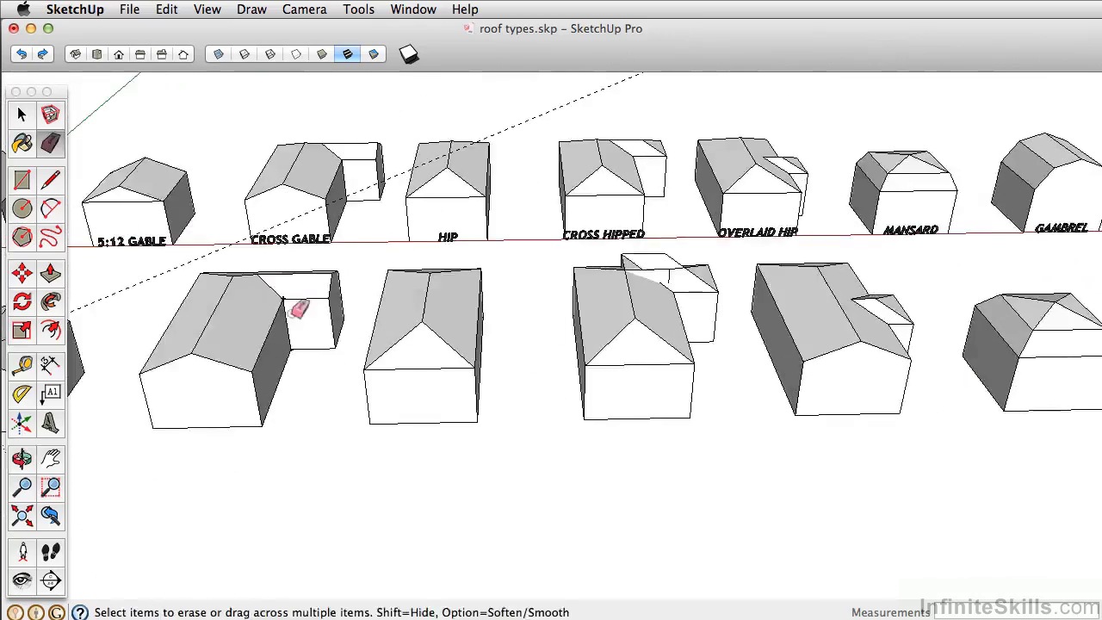
Step: Undo a single guide erase, then clear all guides with Edit > Delete Guides
{"action": "middle_click_drag", "start_coordinate": [298, 310], "coordinate": [898, 283]}
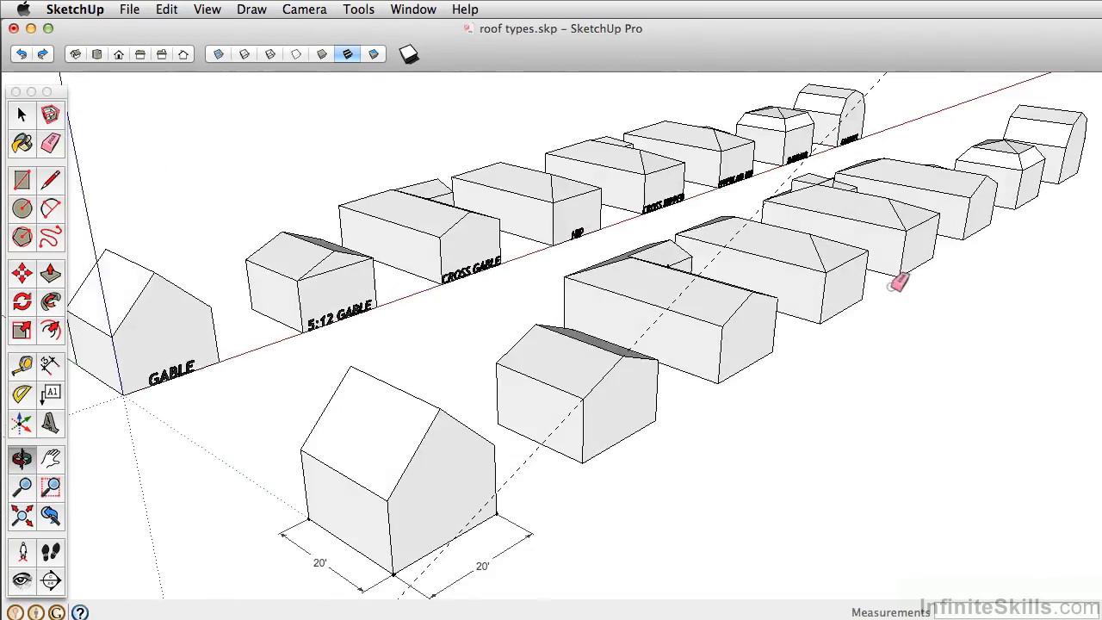
{"action": "left_click", "coordinate": [556, 423]}
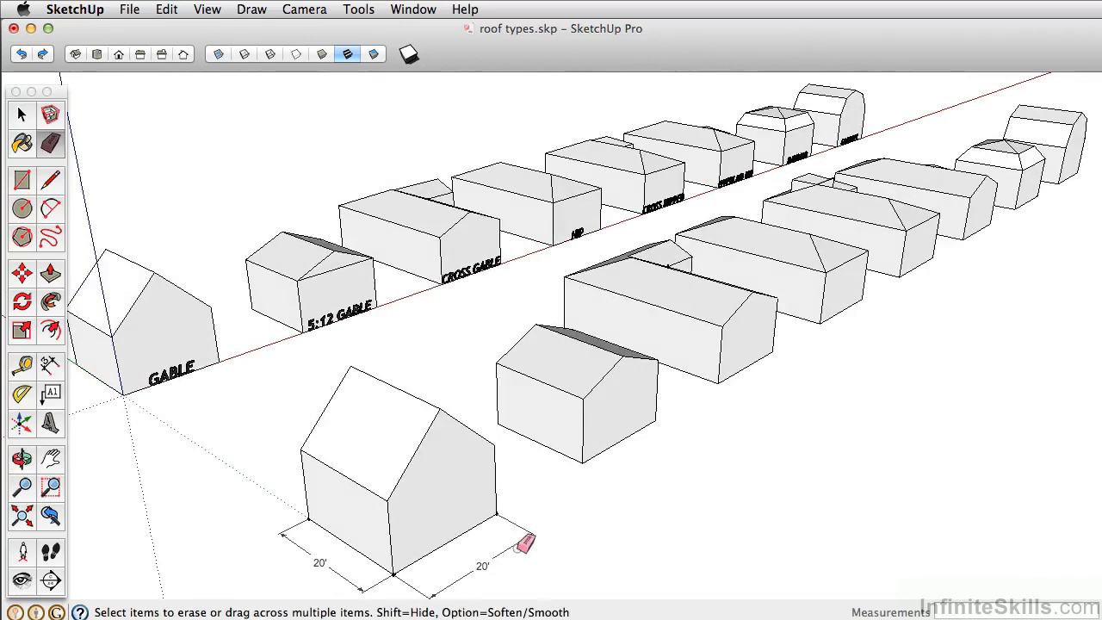
{"action": "key", "text": "super+z"}
{"action": "left_click", "coordinate": [170, 8]}
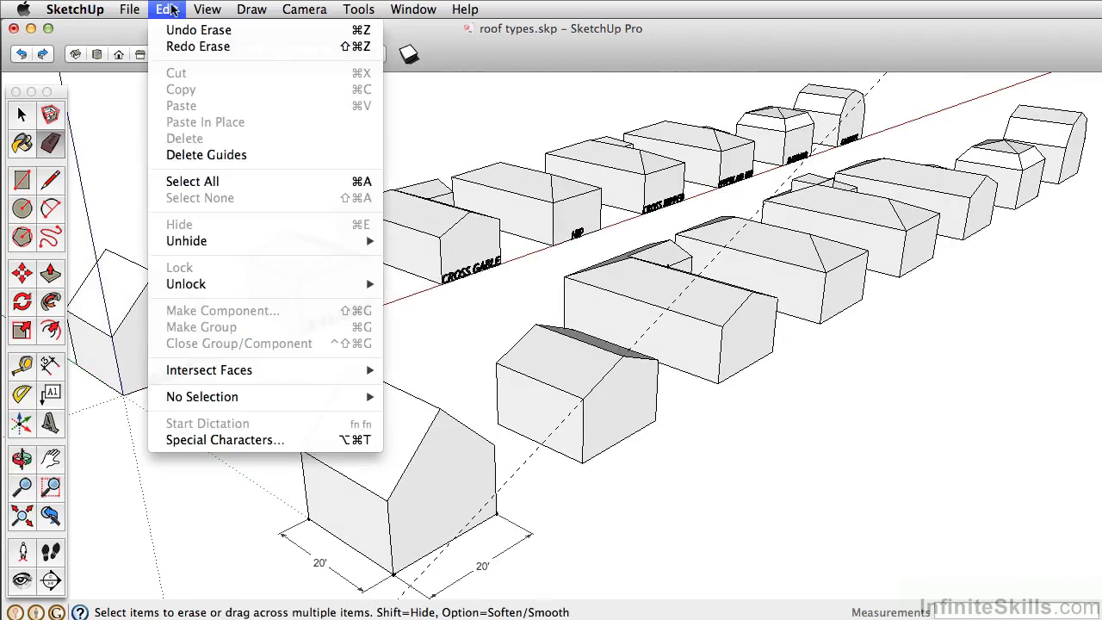
{"action": "left_click", "coordinate": [200, 155]}
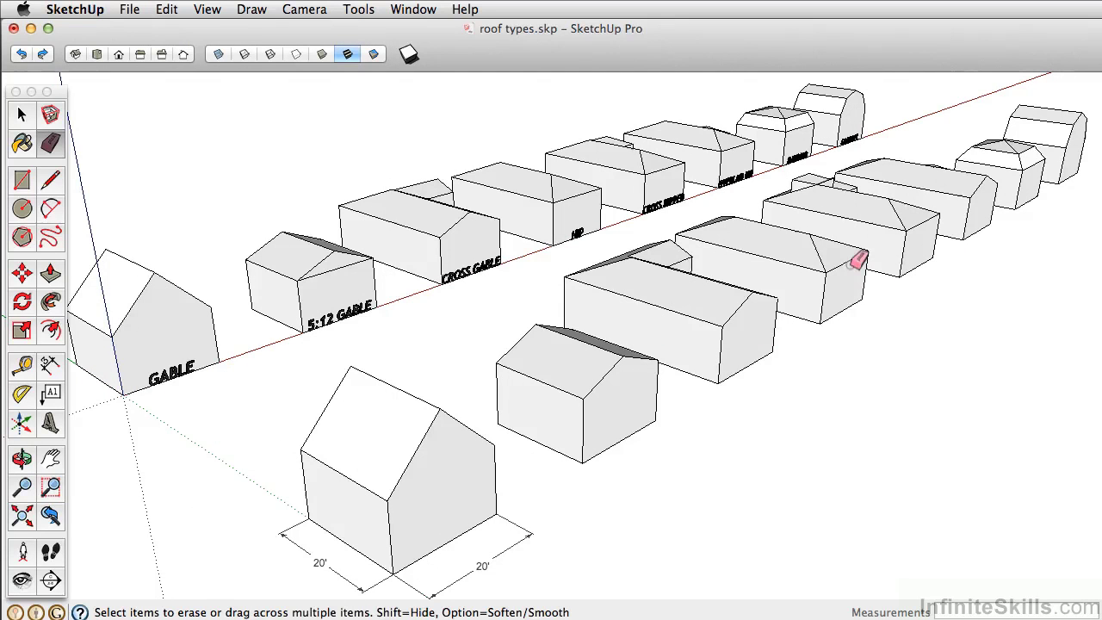
{"action": "mouse_move", "coordinate": [856, 261]}
{"action": "middle_mouse_down"}
{"action": "mouse_move", "coordinate": [807, 283]}
{"action": "mouse_move", "coordinate": [809, 273]}
{"action": "middle_mouse_up"}
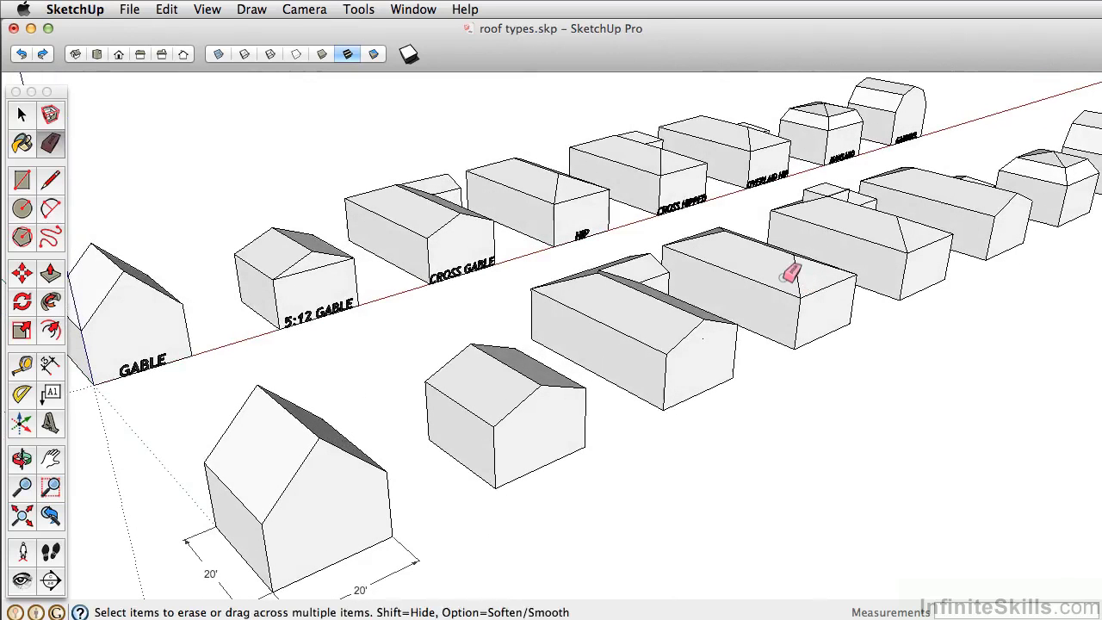